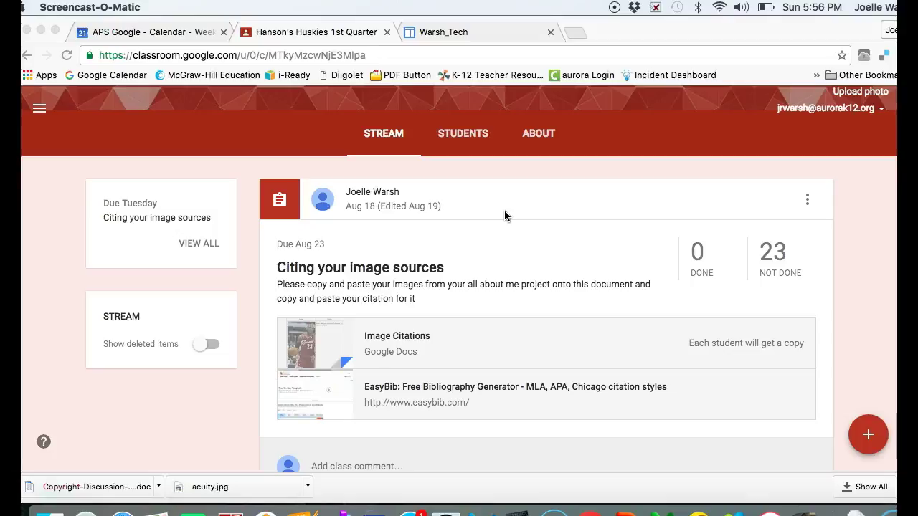
Open the Image Citations Google Doc attached to the Citing your image sources post in the class Stream.
scroll(504, 214, up, 3)
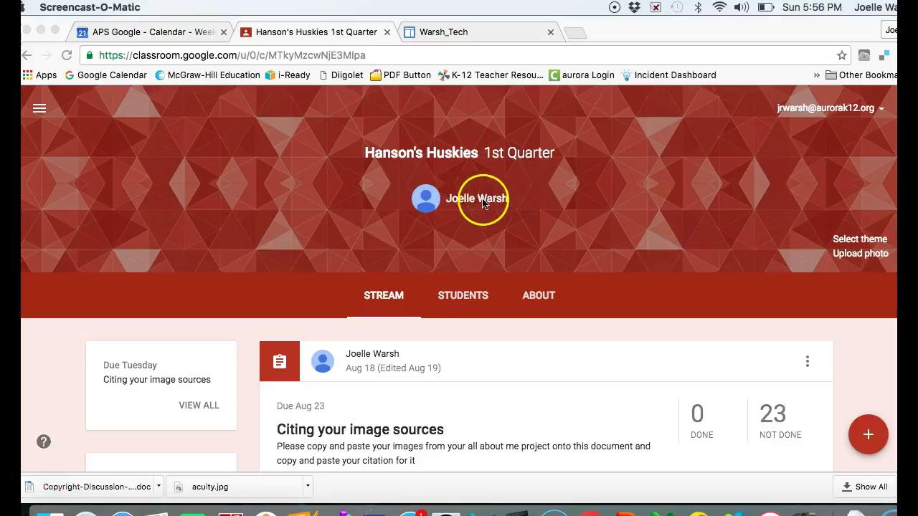
scroll(492, 211, down, 2)
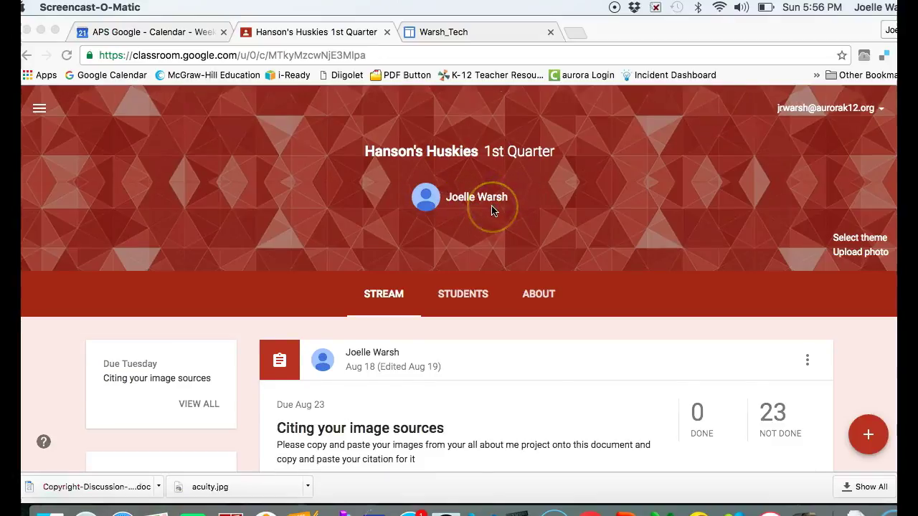
scroll(492, 211, down, 2)
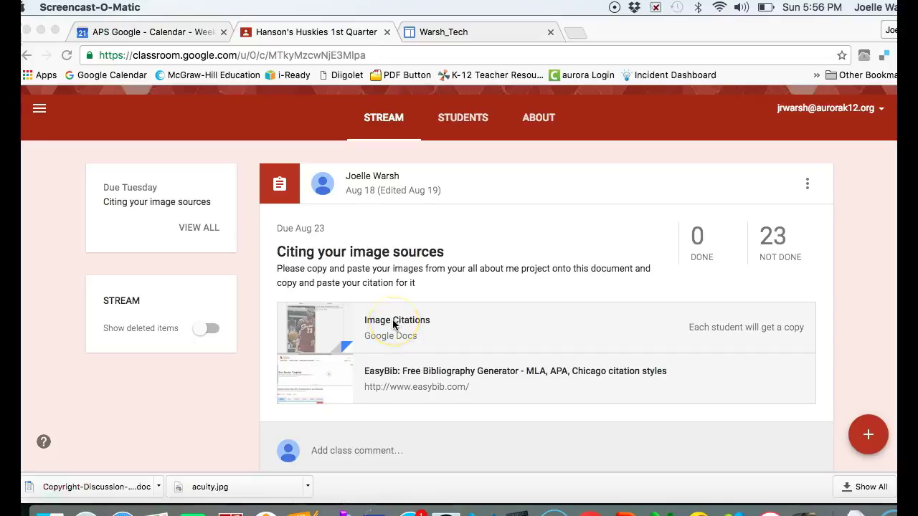
click(416, 324)
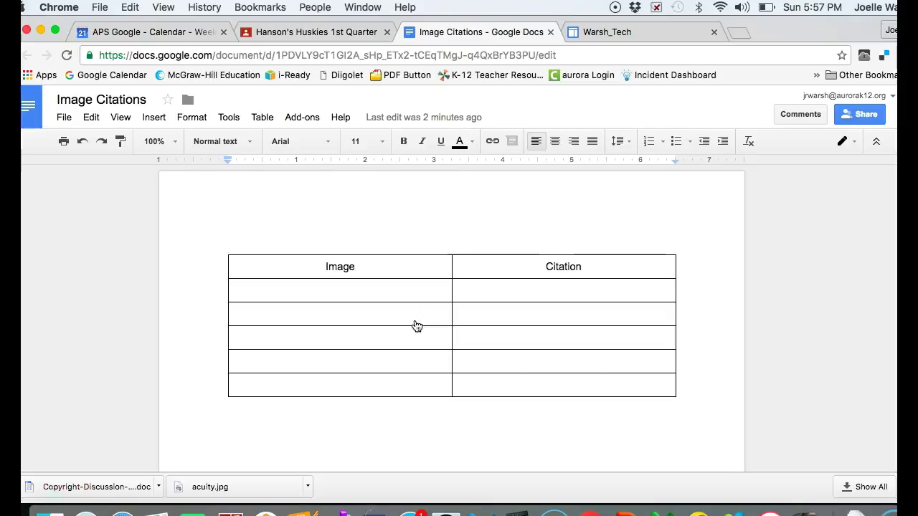
Search the add-on gallery for 'easy bib' to find the EasyBib Bibliography Creator.
click(300, 118)
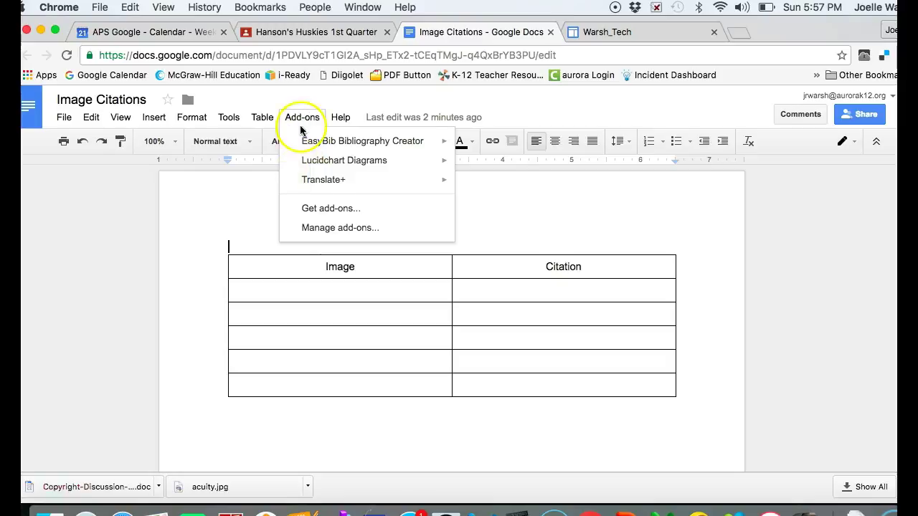
click(335, 209)
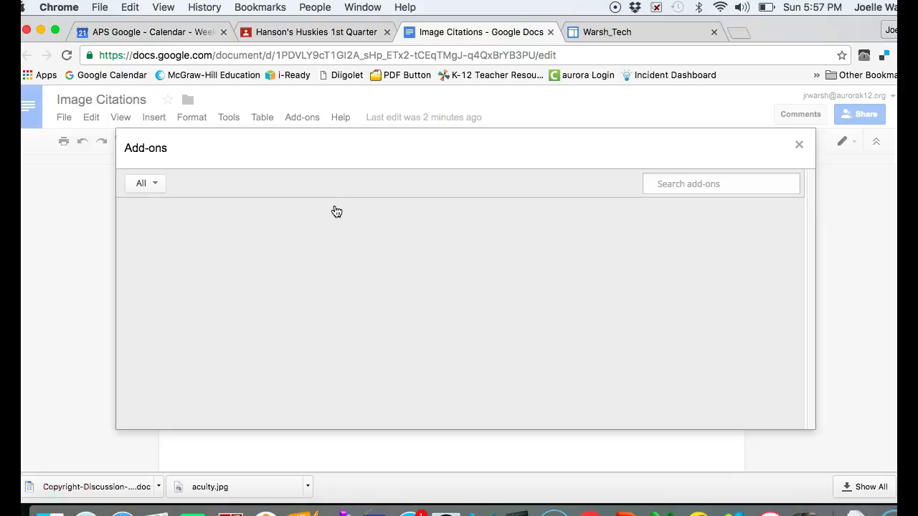
click(662, 183)
text(eas)
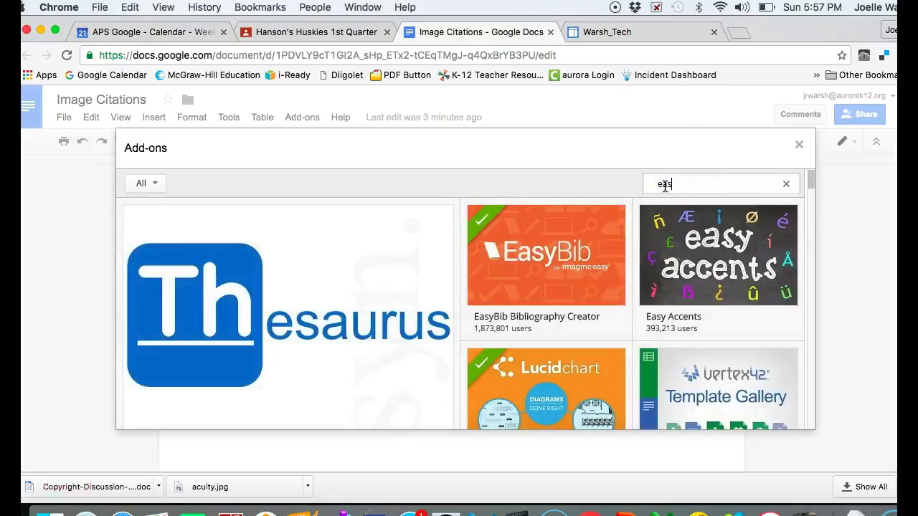
text(y bib)
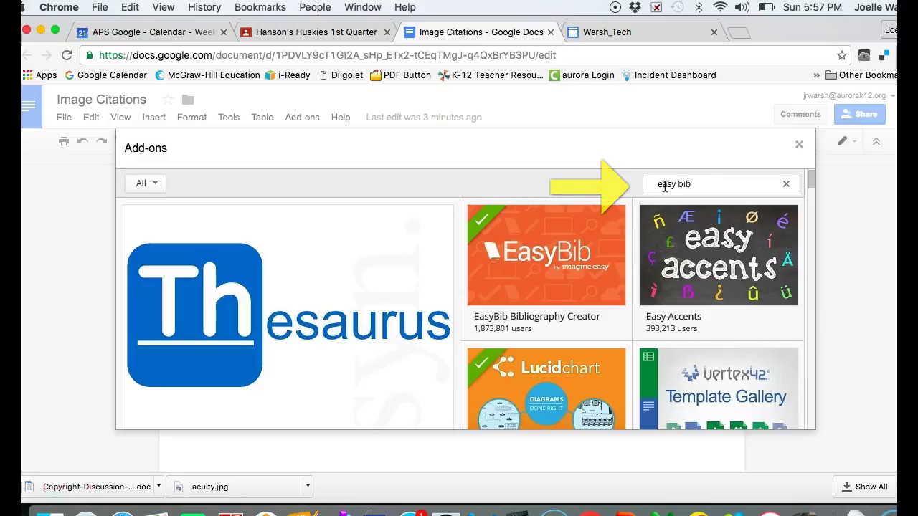
key(Return)
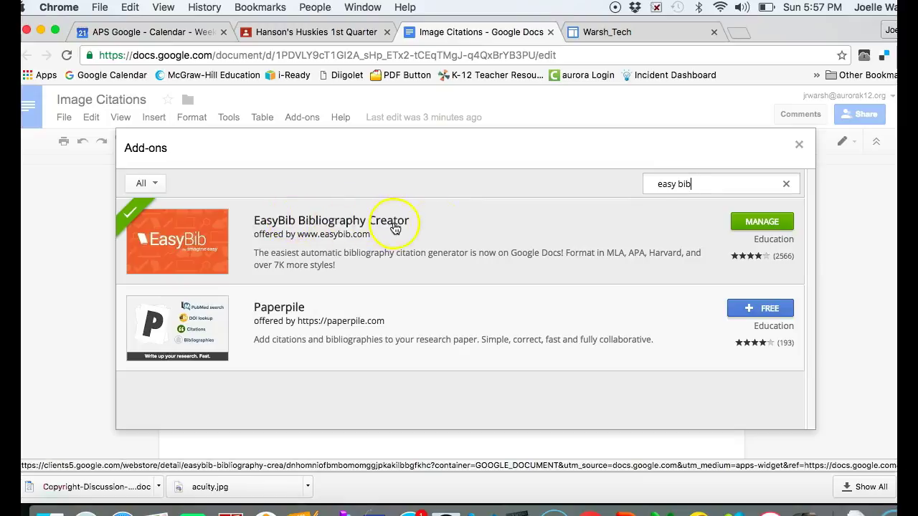
Enable EasyBib for this document and bring up its permission request.
click(761, 227)
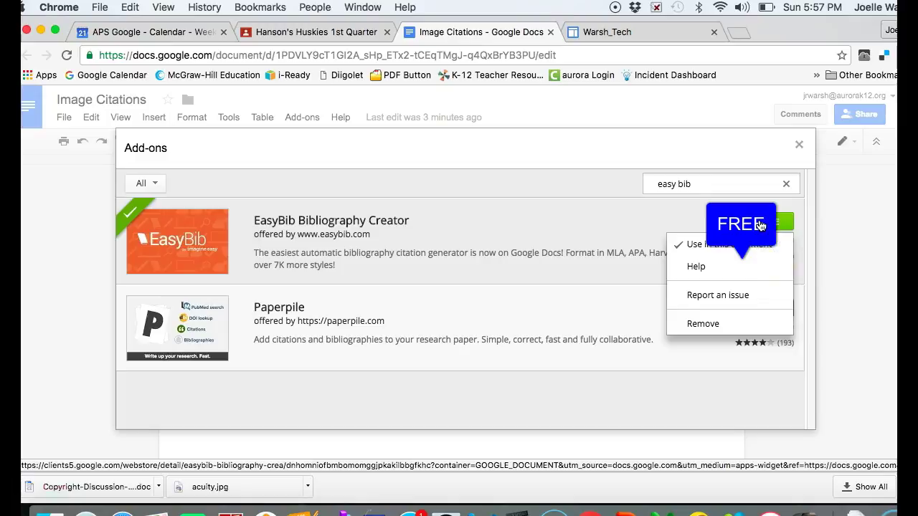
click(564, 269)
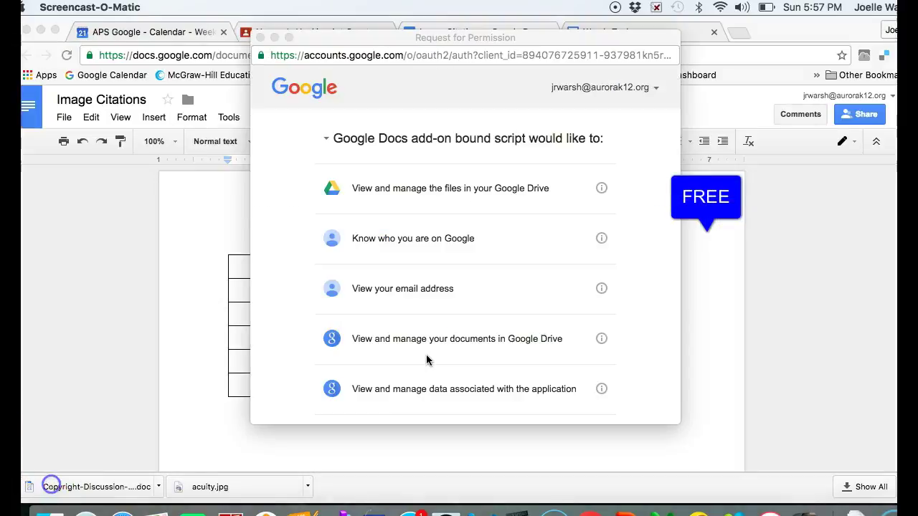
scroll(427, 360, down, 5)
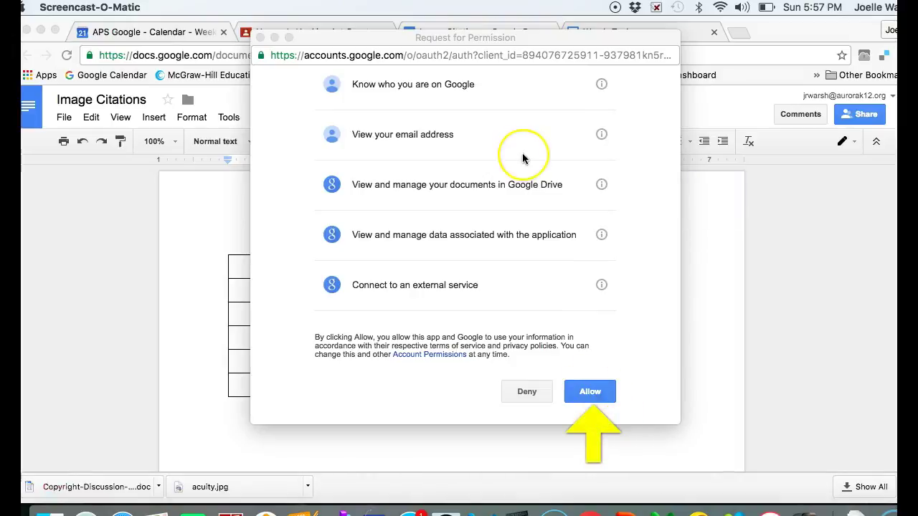
scroll(522, 156, up, 5)
scroll(522, 156, down, 2)
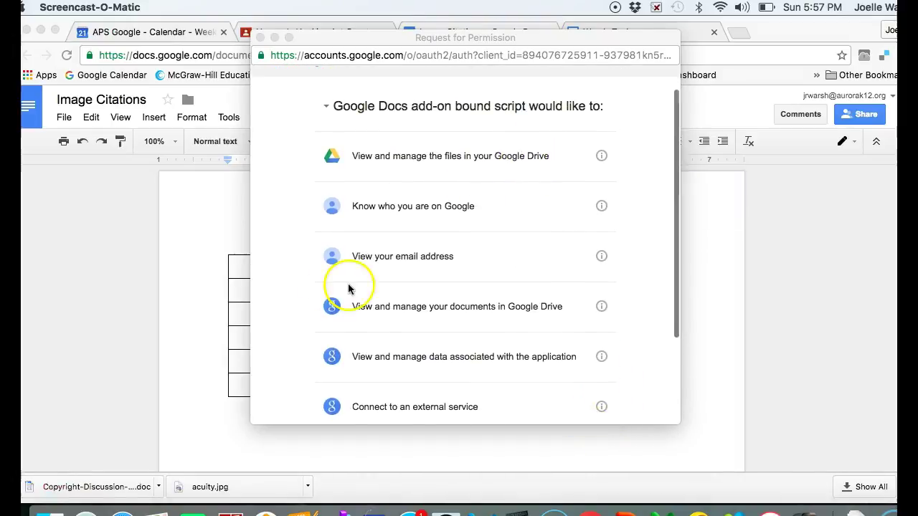
Open EasyBib Bibliography Creator's Manage Bibliography sidebar showing the MLA Cite a Source panel.
click(25, 483)
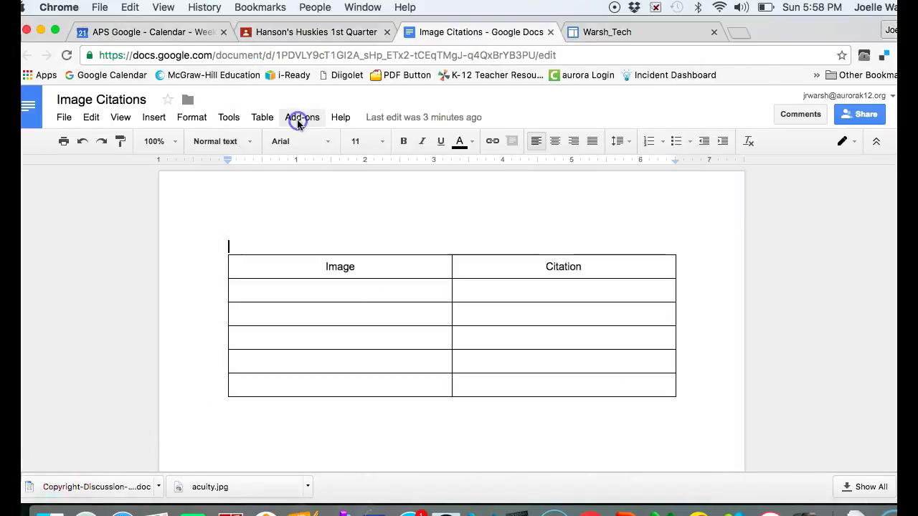
click(297, 119)
mouse_move(313, 143)
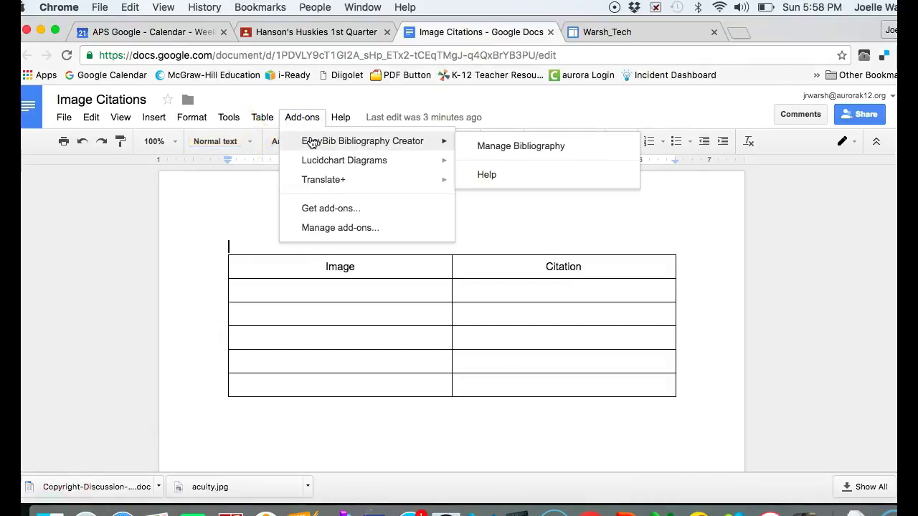
click(487, 148)
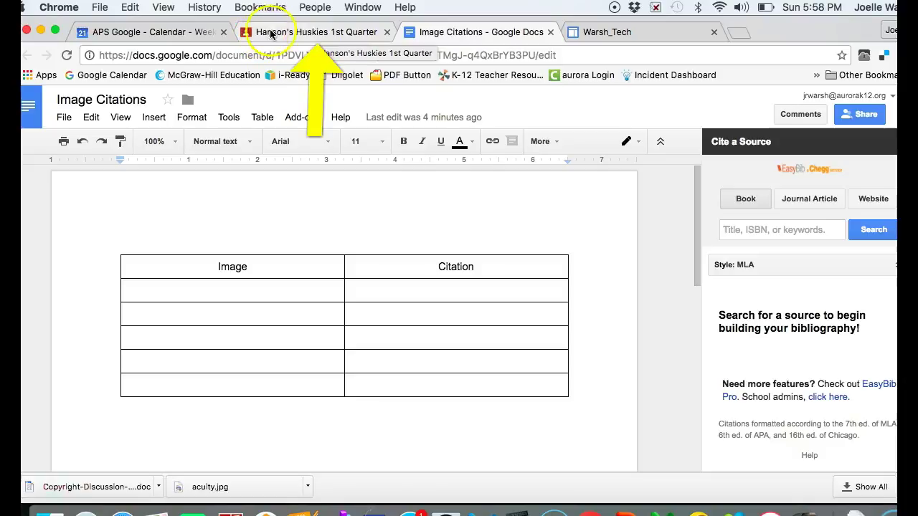
Go to the Hanson's Huskies class tab and open the All About Me Planning Template drawing.
click(309, 33)
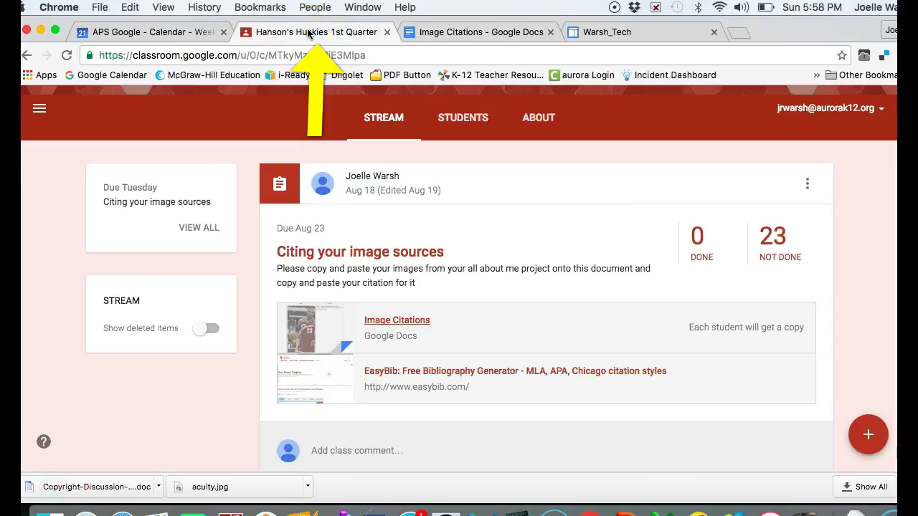
click(405, 316)
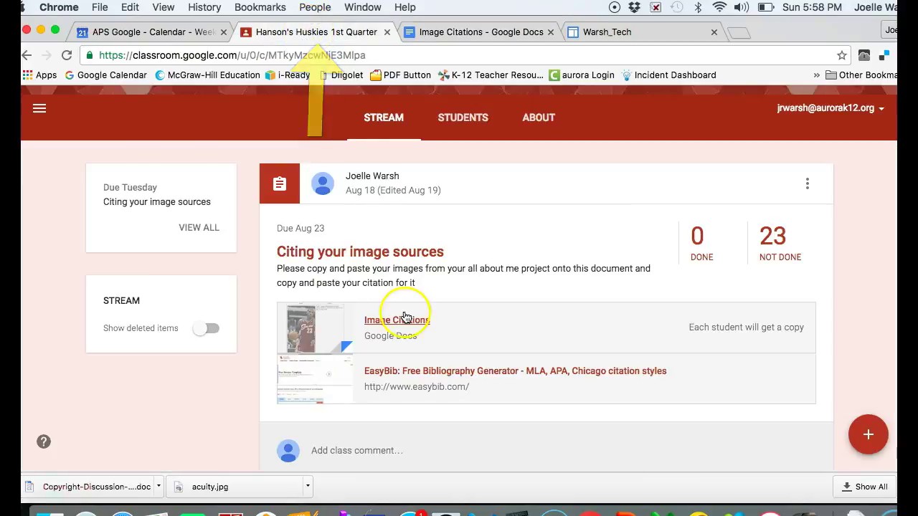
scroll(408, 318, down, 10)
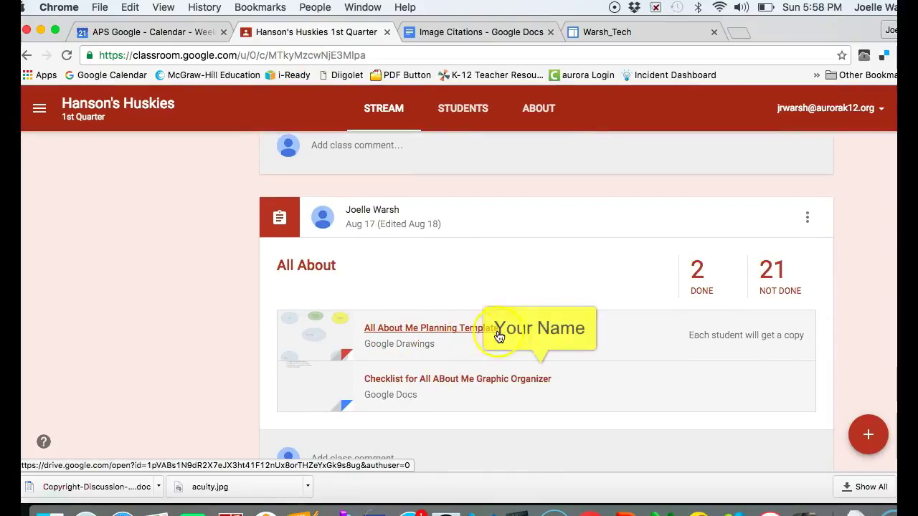
click(473, 329)
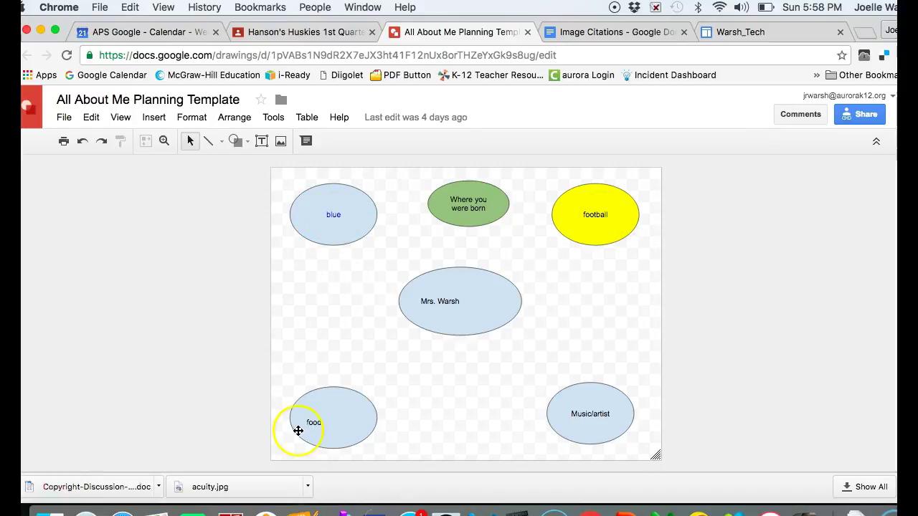
Switch back to the Image Citations document tab.
click(615, 33)
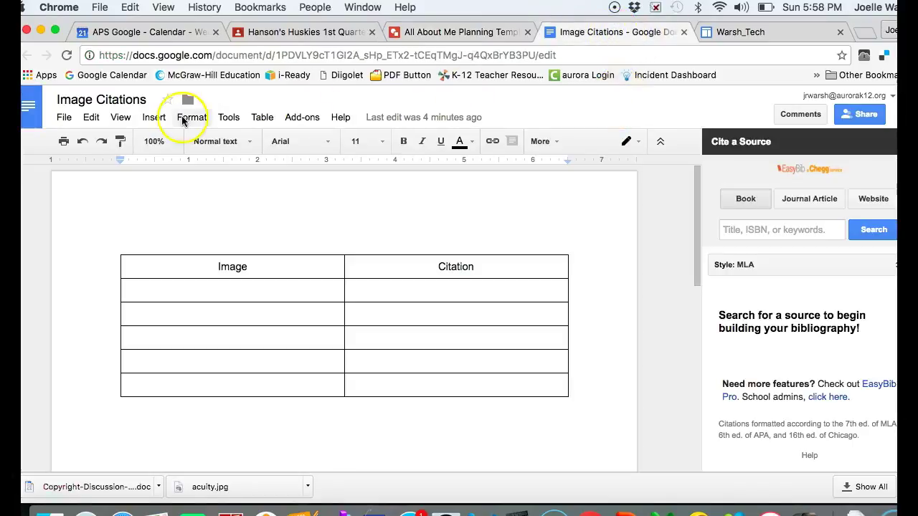
Search the web for 'football' images from Insert > Image, with the cursor placed before the query.
click(153, 117)
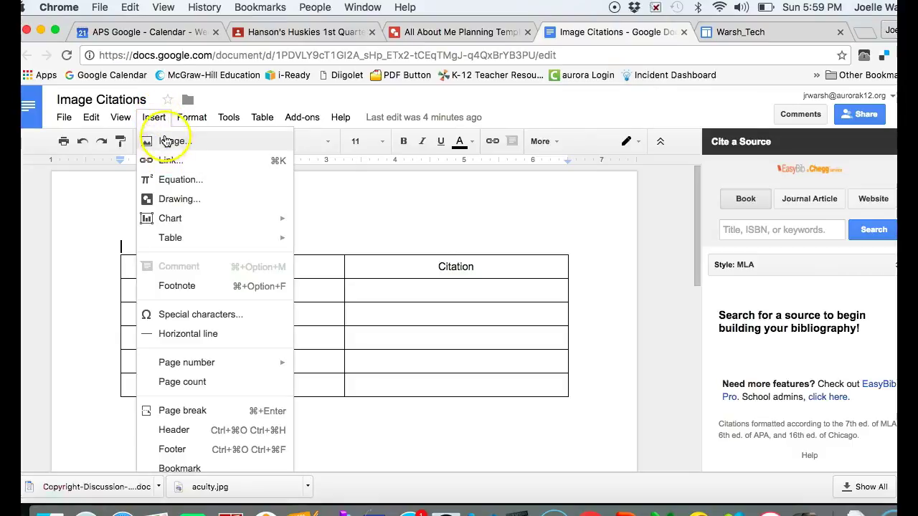
click(167, 141)
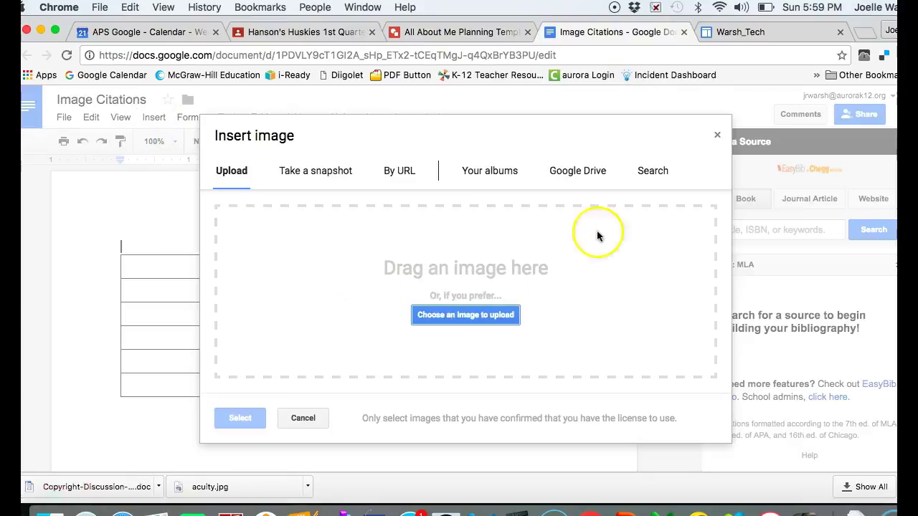
click(653, 171)
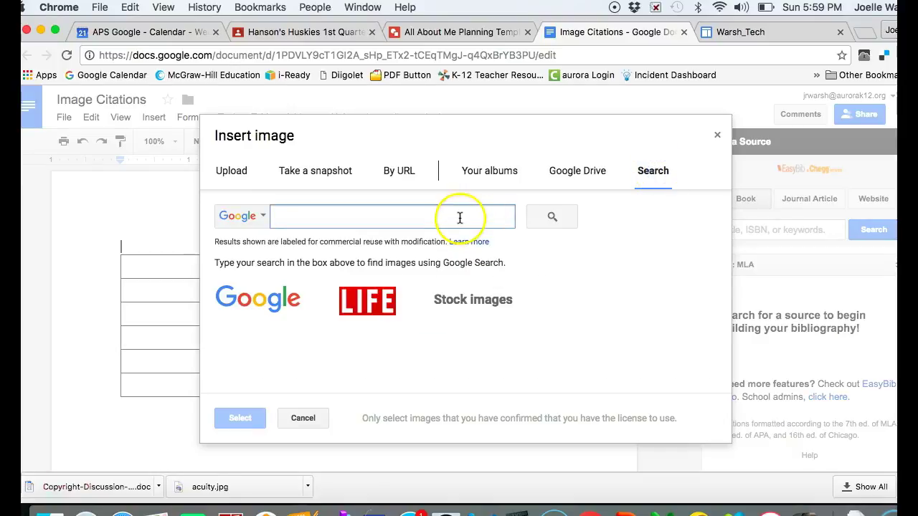
text(football)
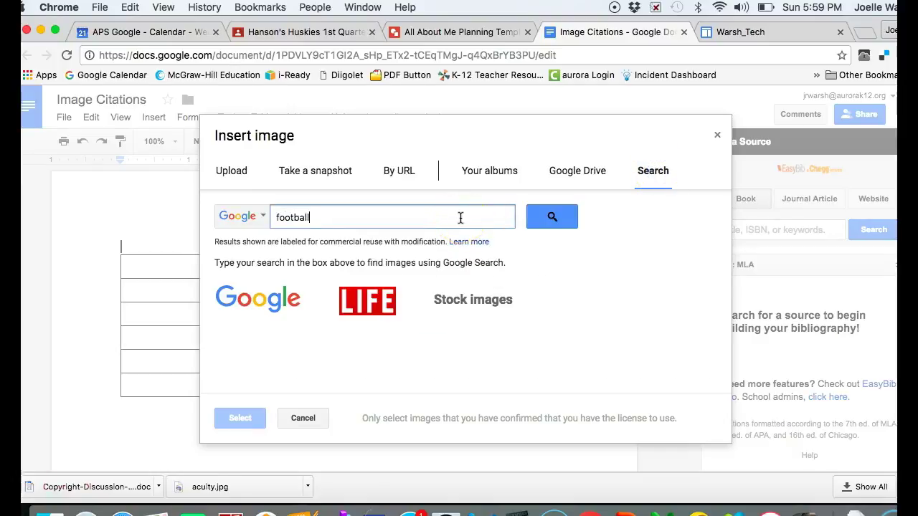
key(Return)
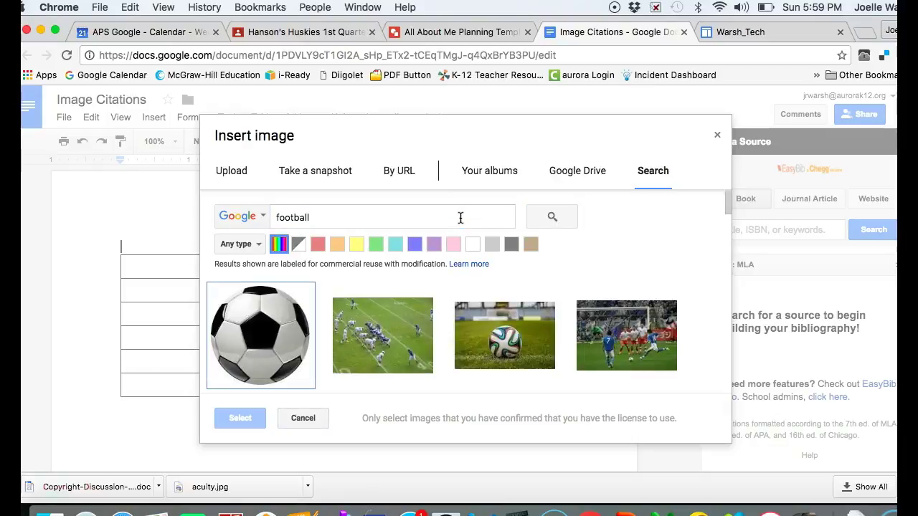
scroll(385, 347, down, 5)
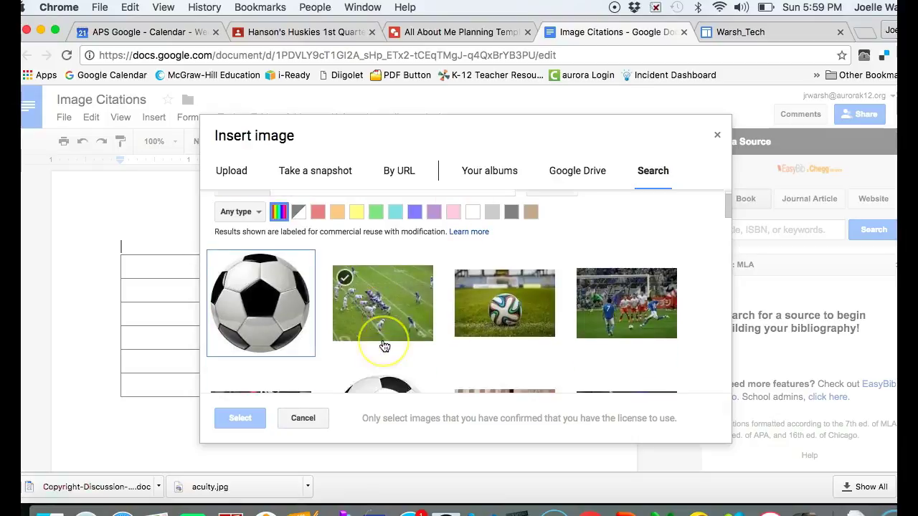
scroll(380, 349, up, 5)
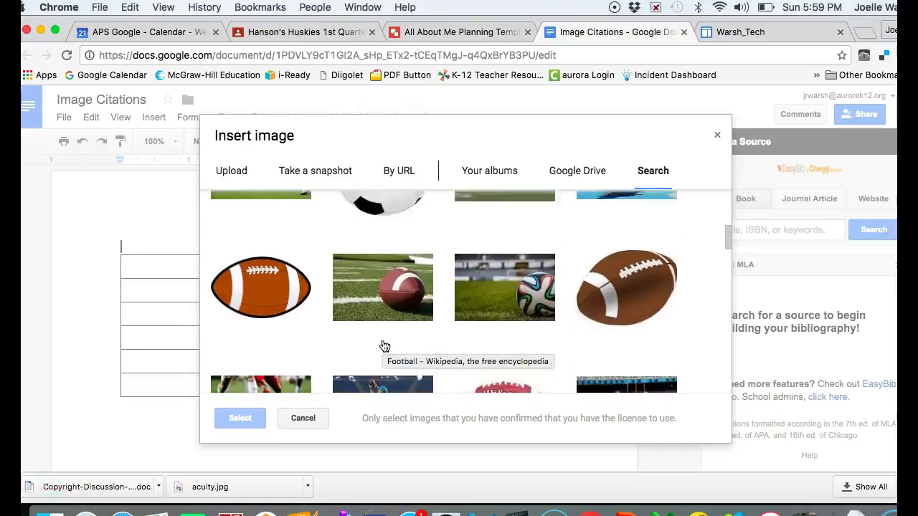
click(277, 216)
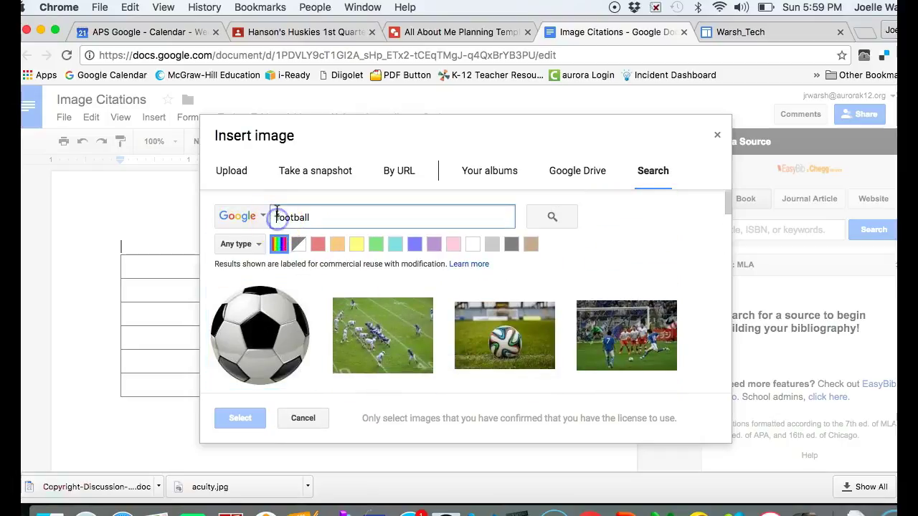
Narrow the image search to 'american football'.
text(american)
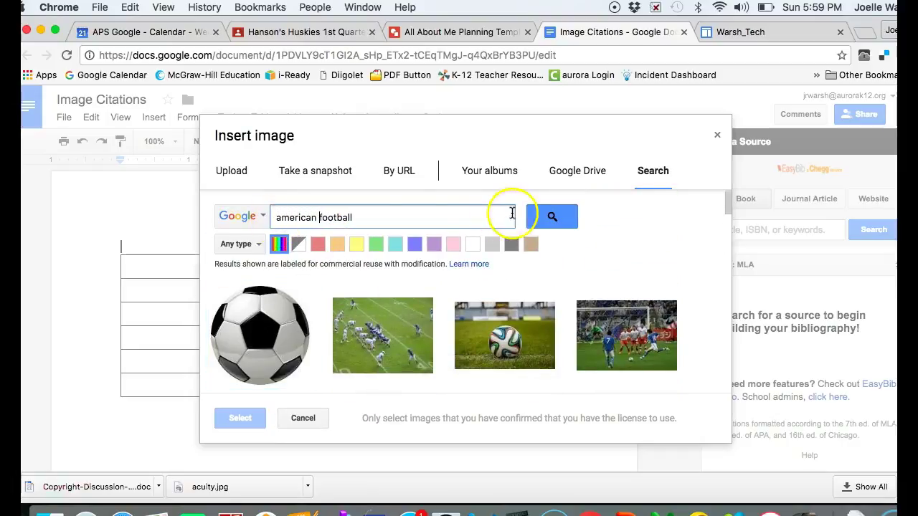
click(552, 217)
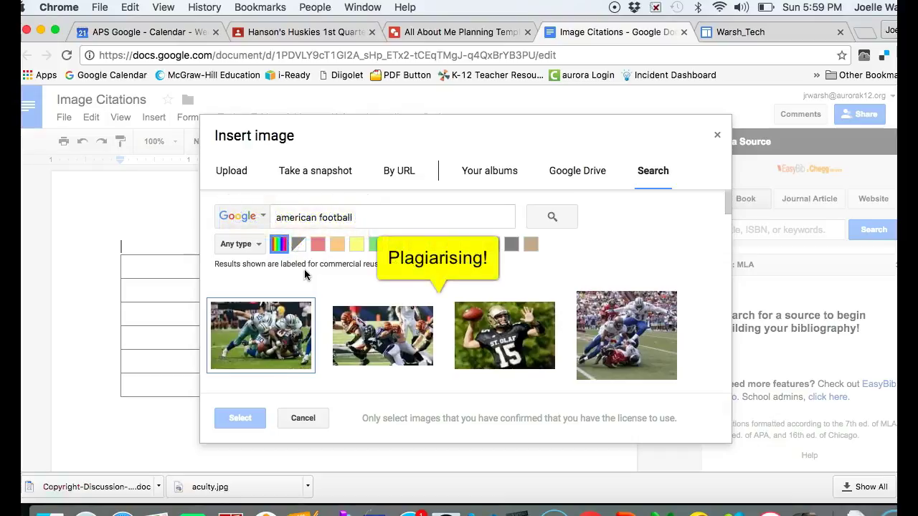
scroll(413, 323, down, 5)
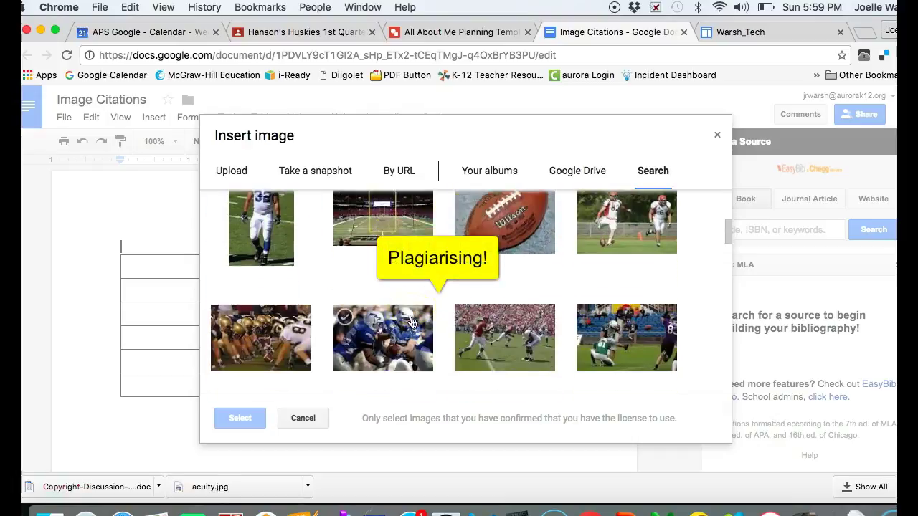
scroll(412, 323, up, 5)
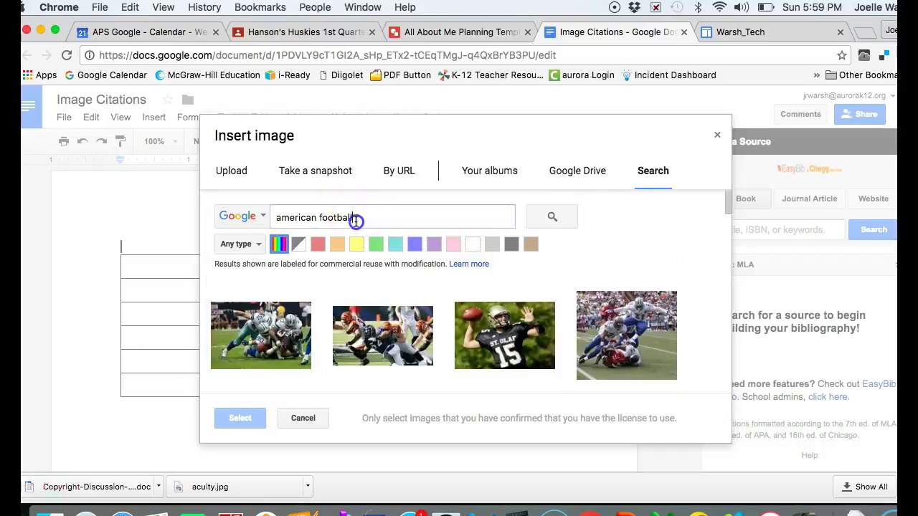
Search 'cleveland brown' instead and choose the suited man's photo from the Wikipedia draft-picks page.
drag(356, 219, 241, 220)
text(cle)
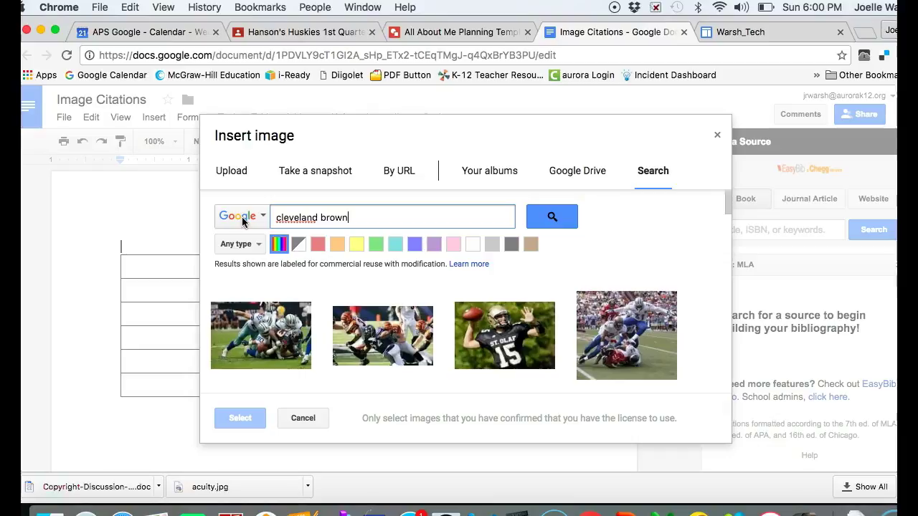
text(veland brown)
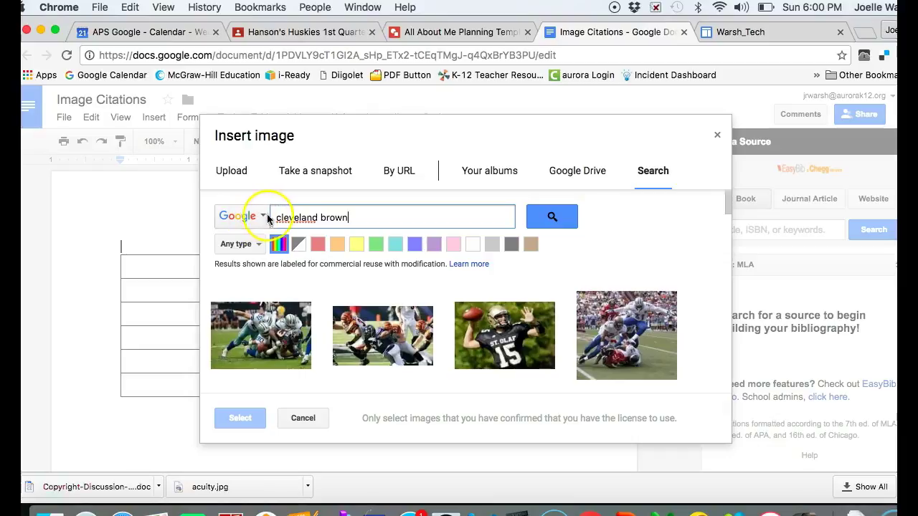
click(551, 217)
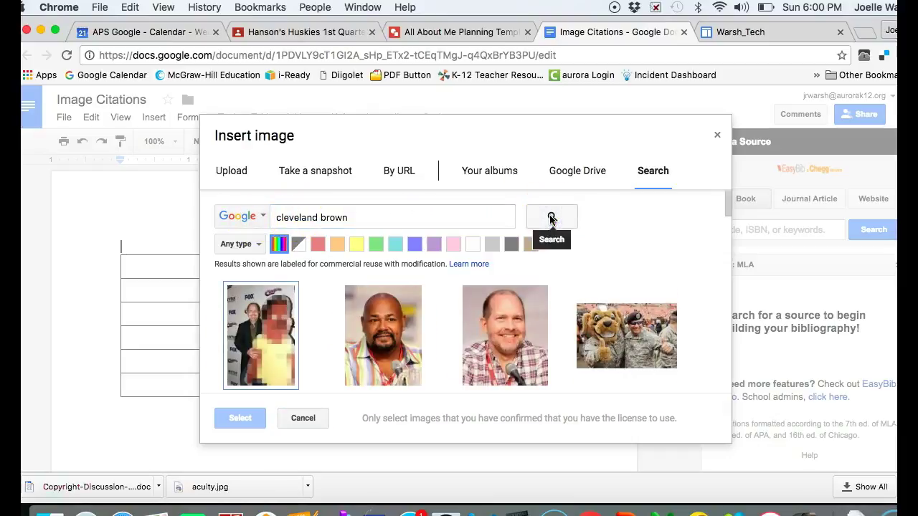
scroll(493, 378, down, 5)
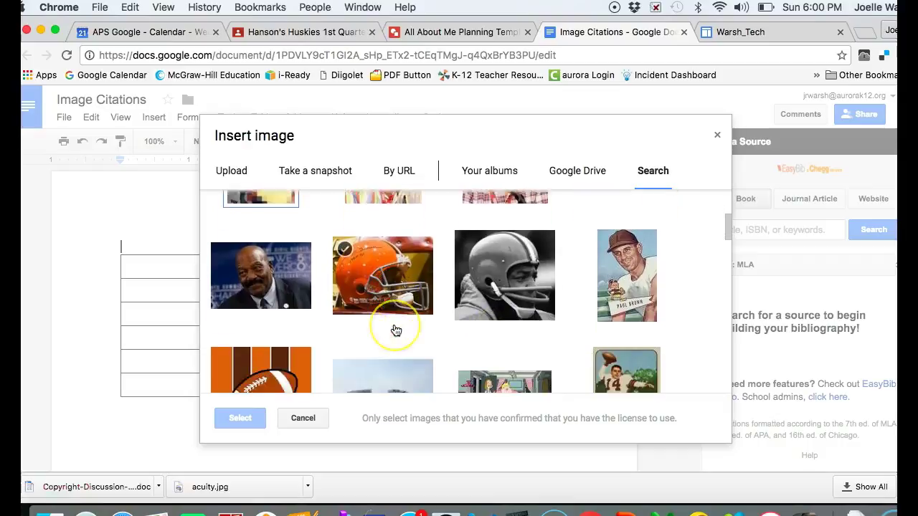
scroll(395, 330, up, 2)
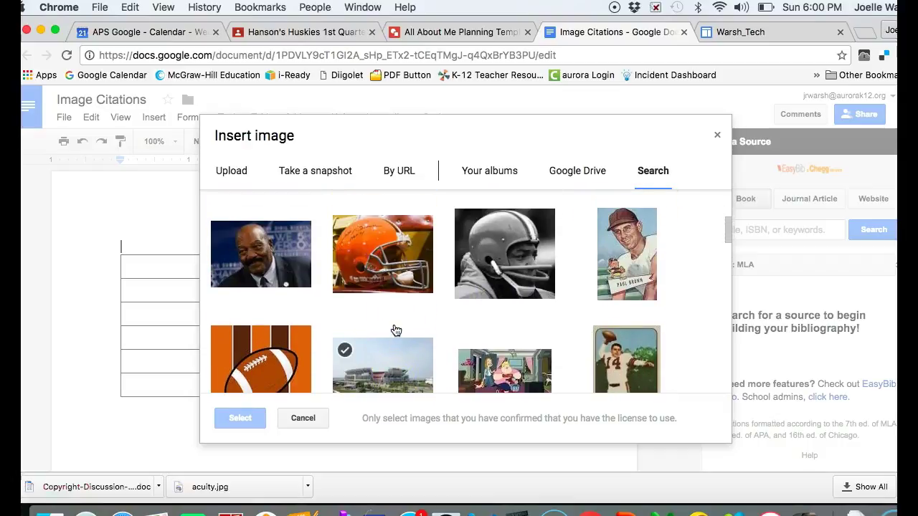
click(257, 256)
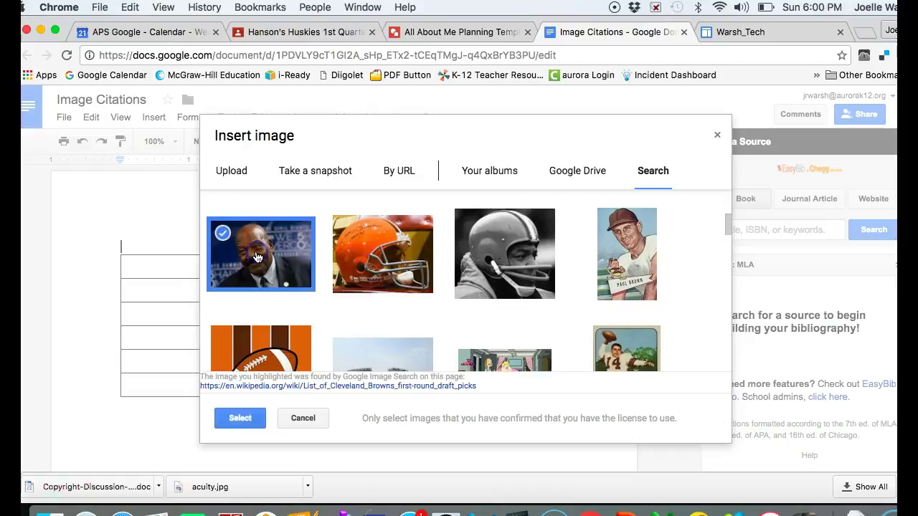
Open the photo's Wikipedia source page, copy its address, and return to the Image Citations document.
click(271, 386)
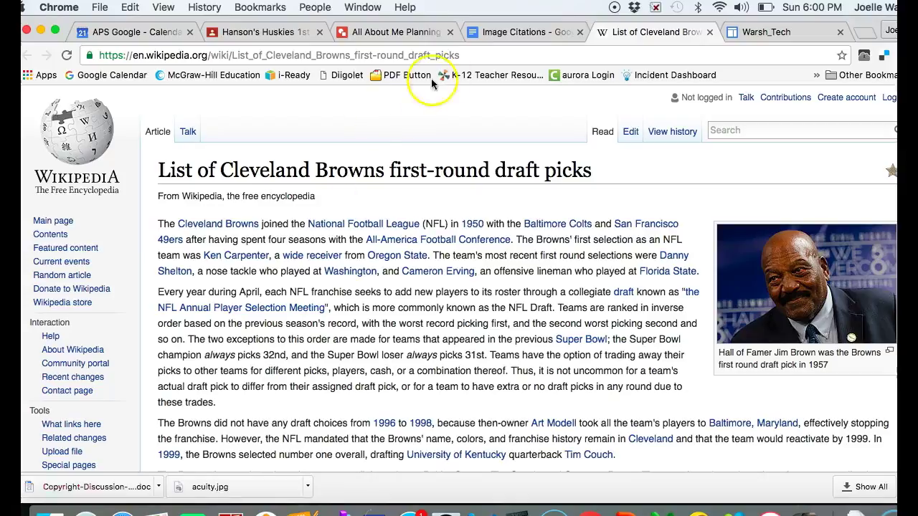
drag(460, 56, 92, 51)
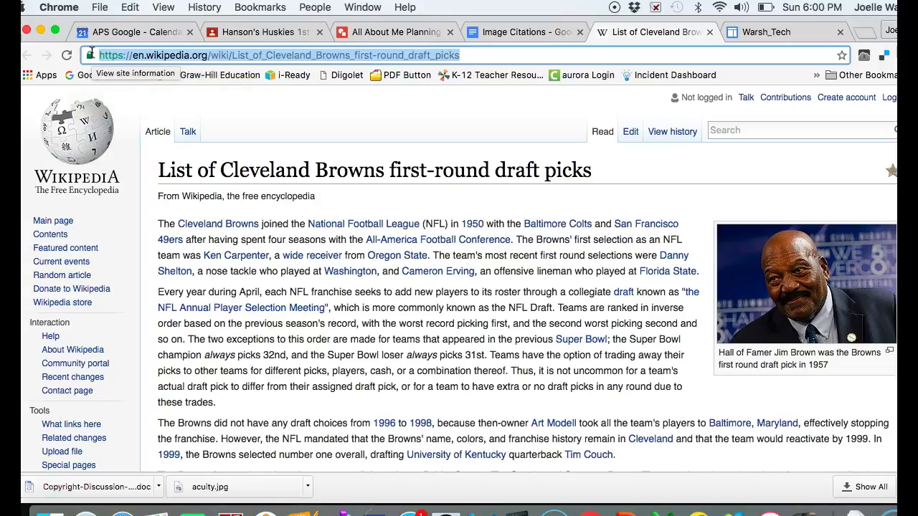
click(515, 38)
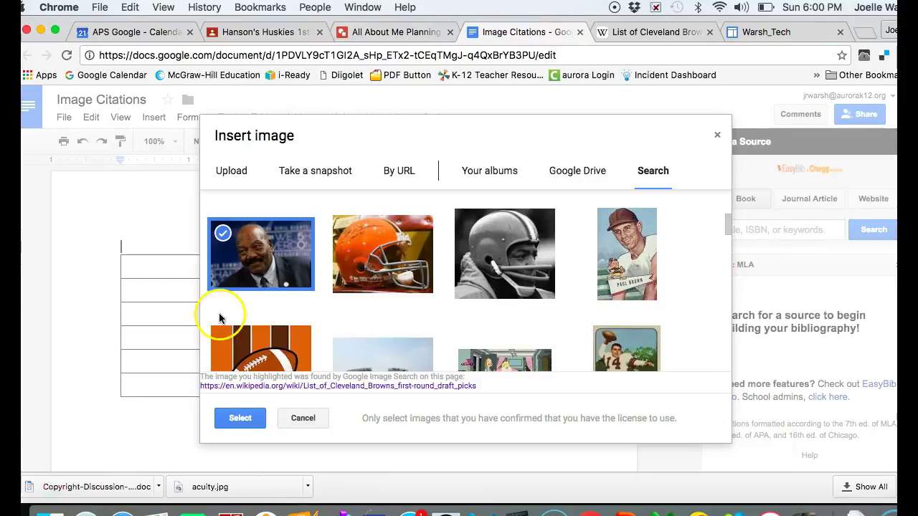
Insert the chosen Cleveland Browns photo into the document.
click(241, 418)
scroll(229, 371, up, 2)
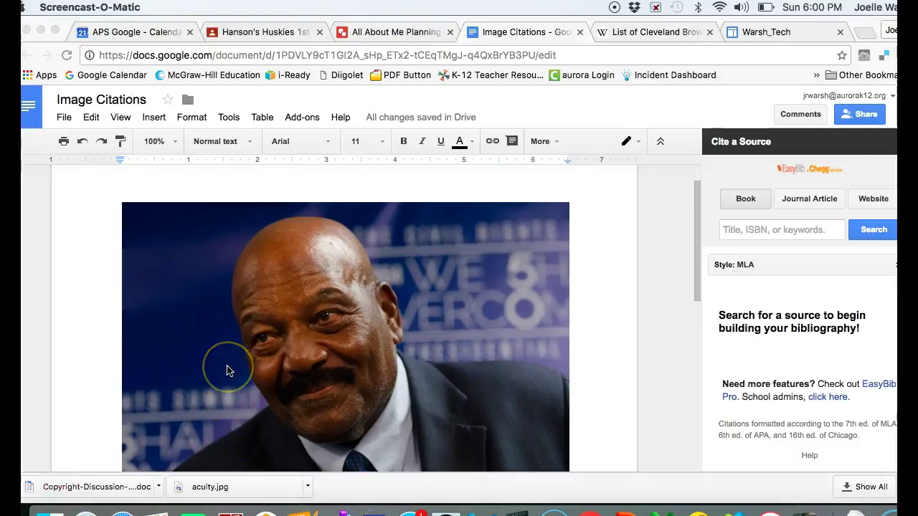
scroll(226, 371, down, 5)
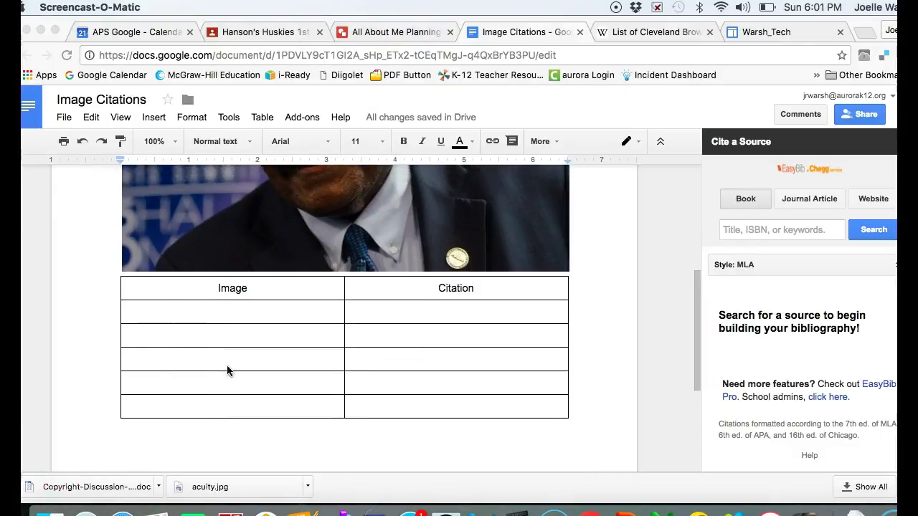
Insert the first search-result photo into the table's first Image cell, then select the stray large copy above.
click(181, 314)
click(136, 312)
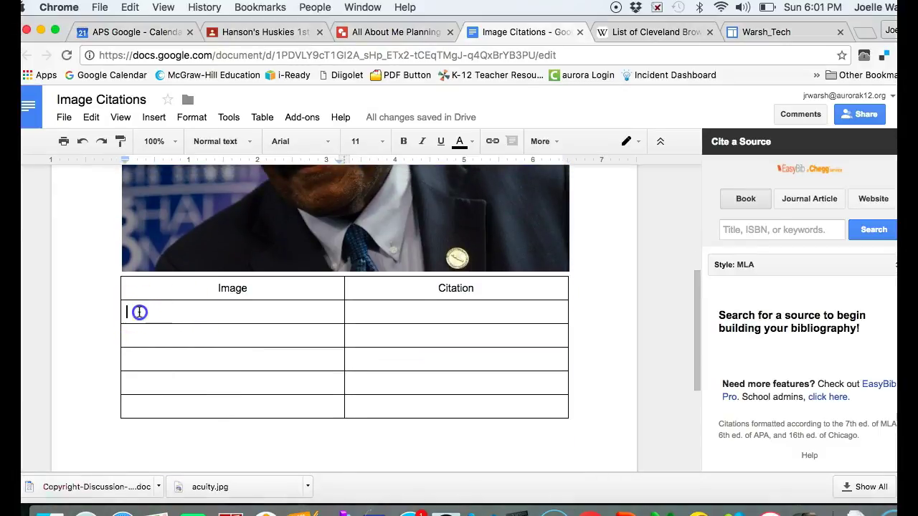
double_click(139, 311)
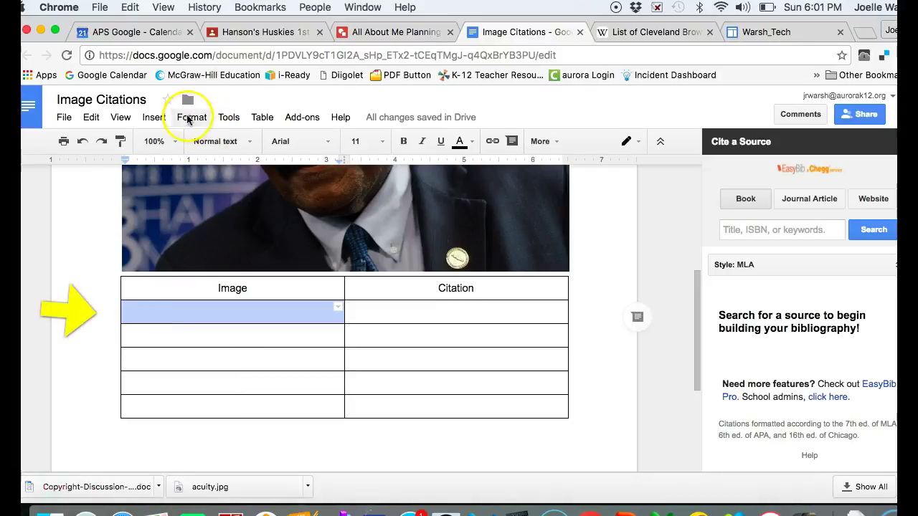
click(153, 117)
click(171, 141)
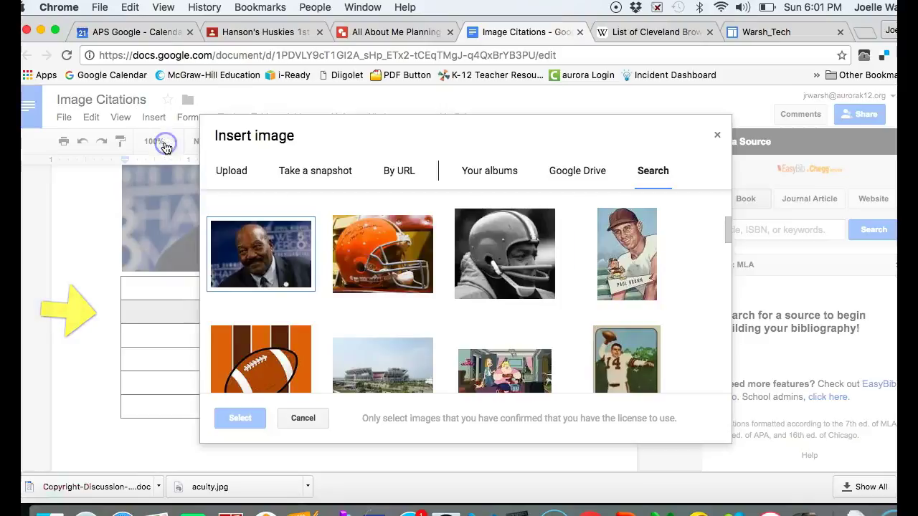
click(259, 262)
click(237, 418)
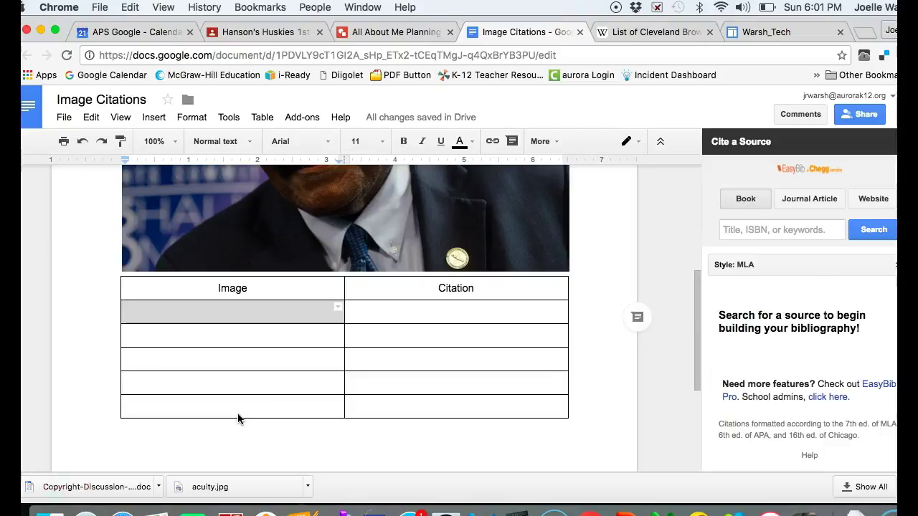
scroll(237, 402, up, 10)
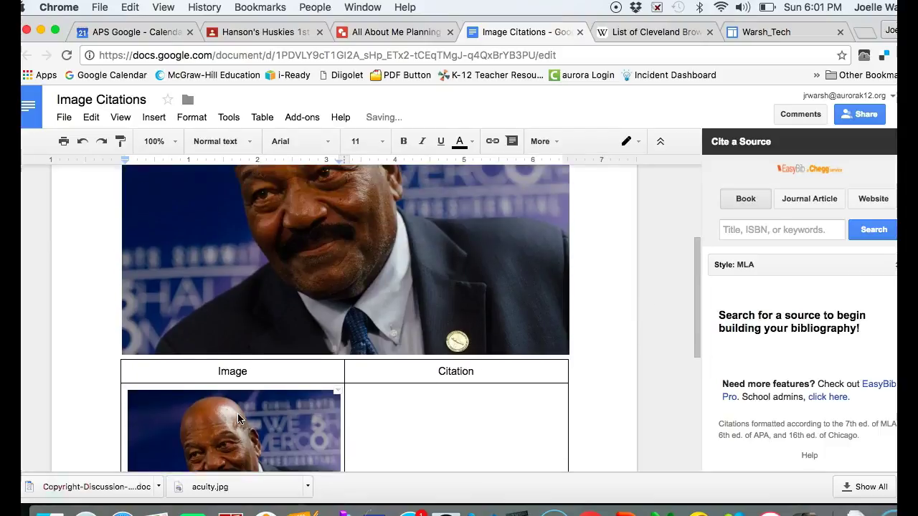
click(246, 346)
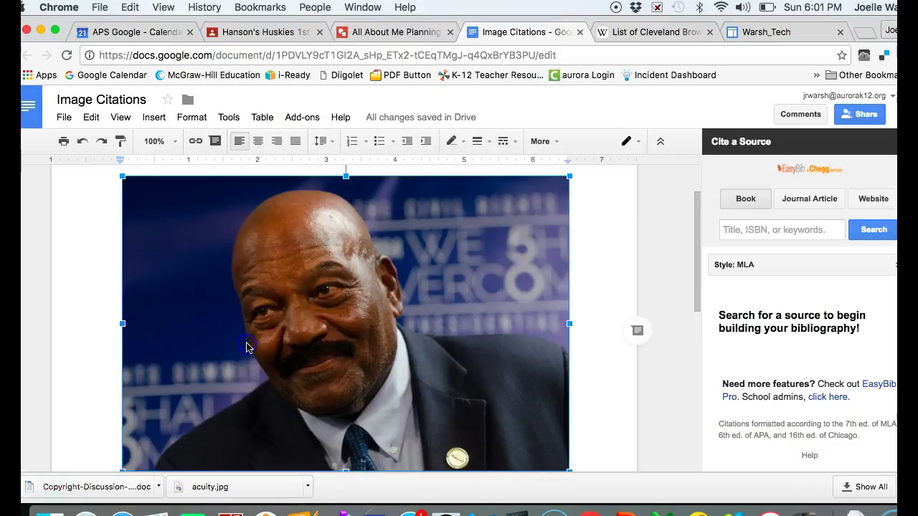
Delete the stray top photo and create an MLA Website citation for the Wikipedia Browns draft-picks page.
key(BackSpace)
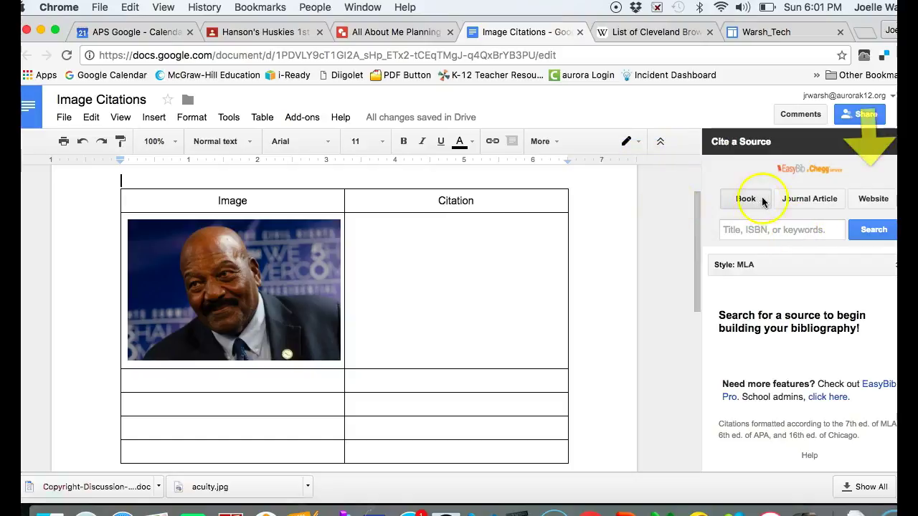
click(873, 201)
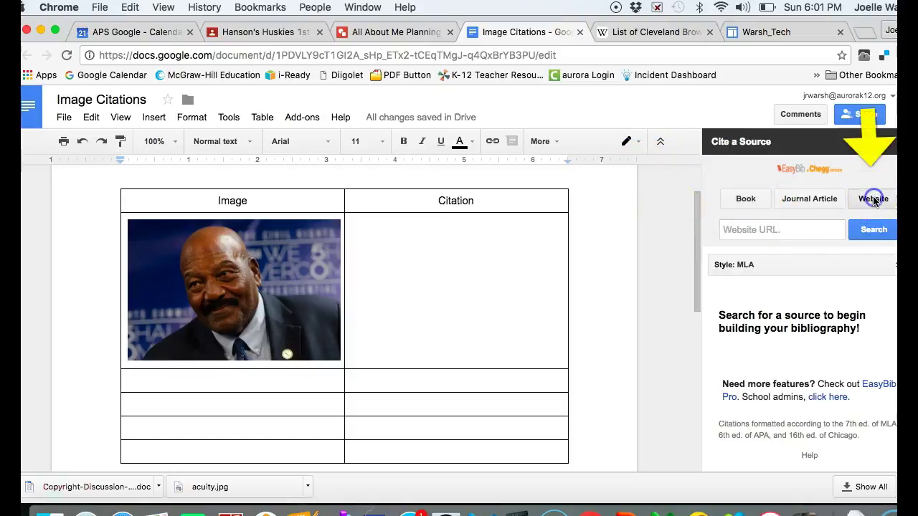
click(740, 231)
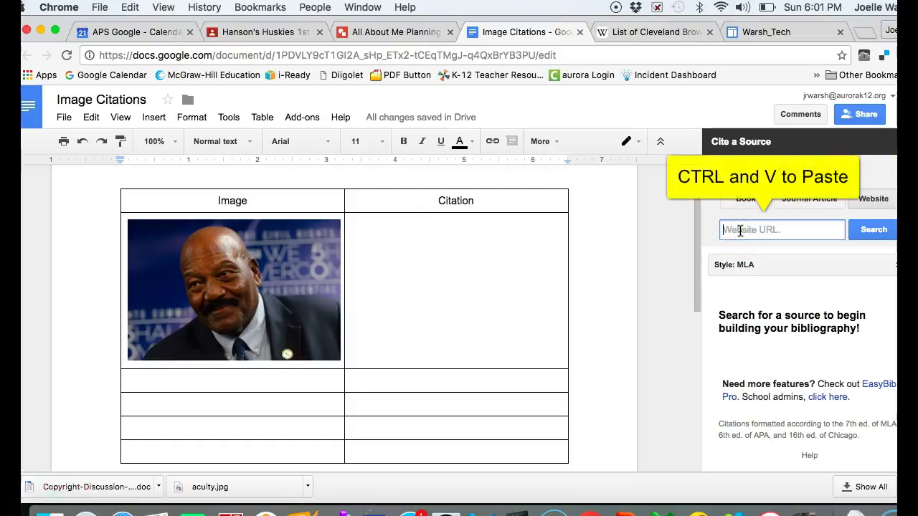
key(super+v)
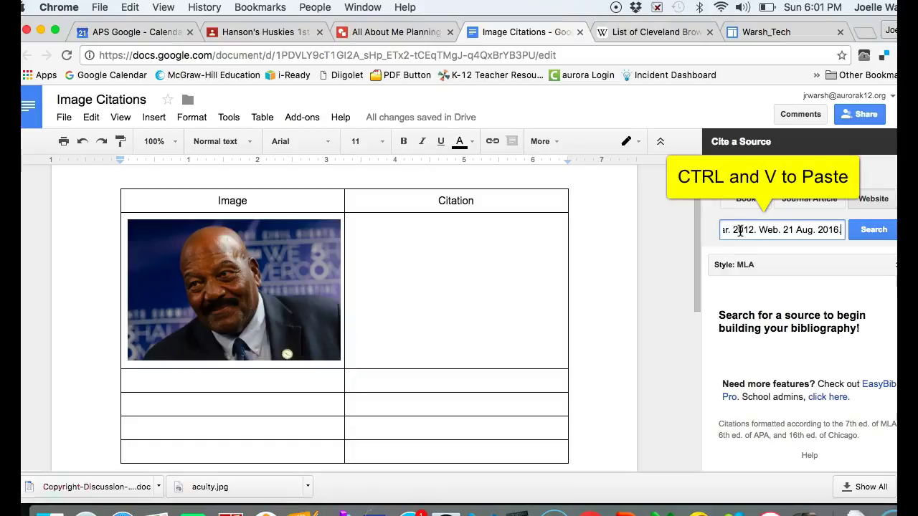
click(873, 229)
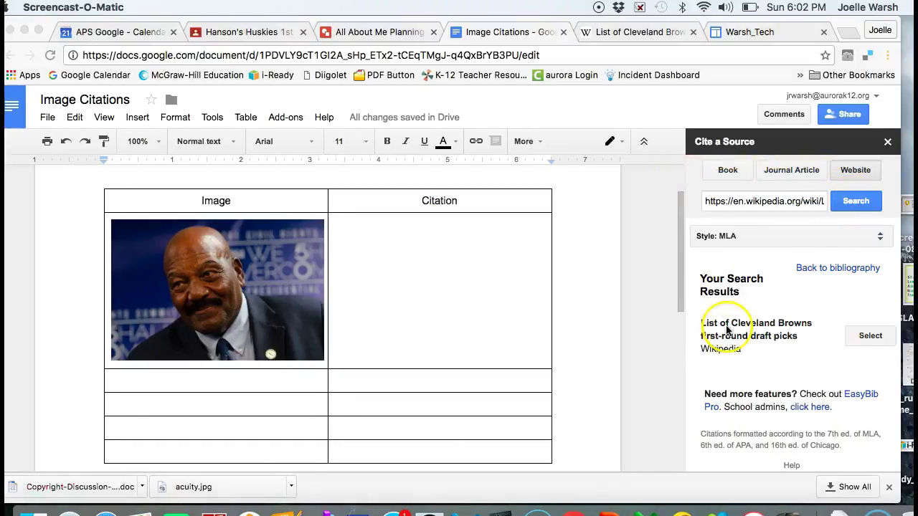
click(868, 337)
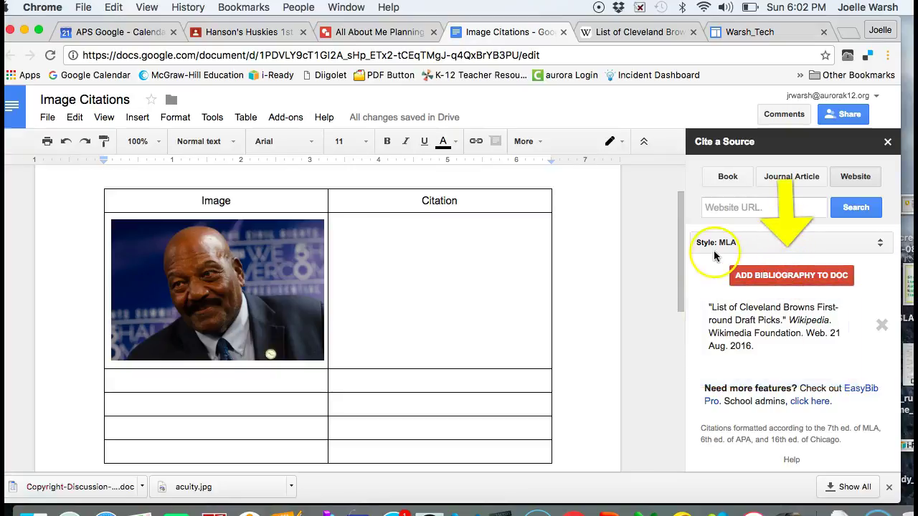
Add the EasyBib citation to the doc as a Works Cited entry, then cut it out.
click(769, 278)
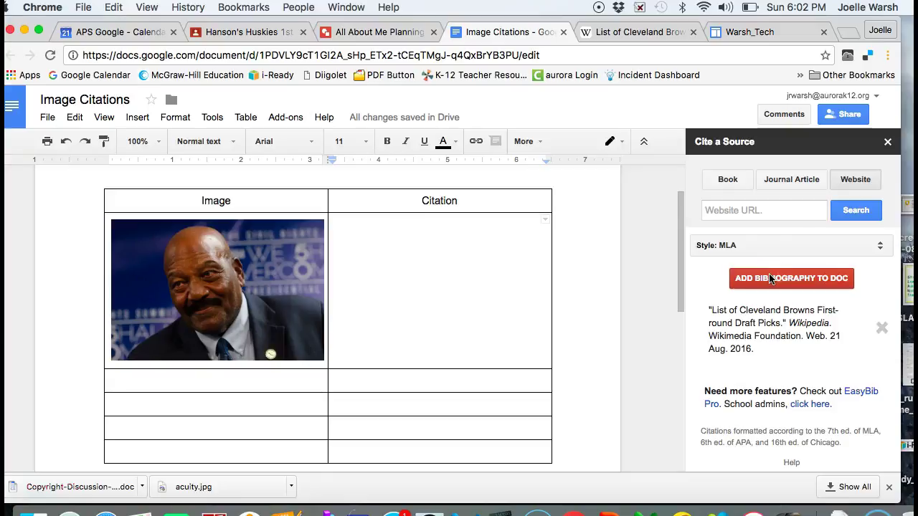
scroll(492, 301, down, 5)
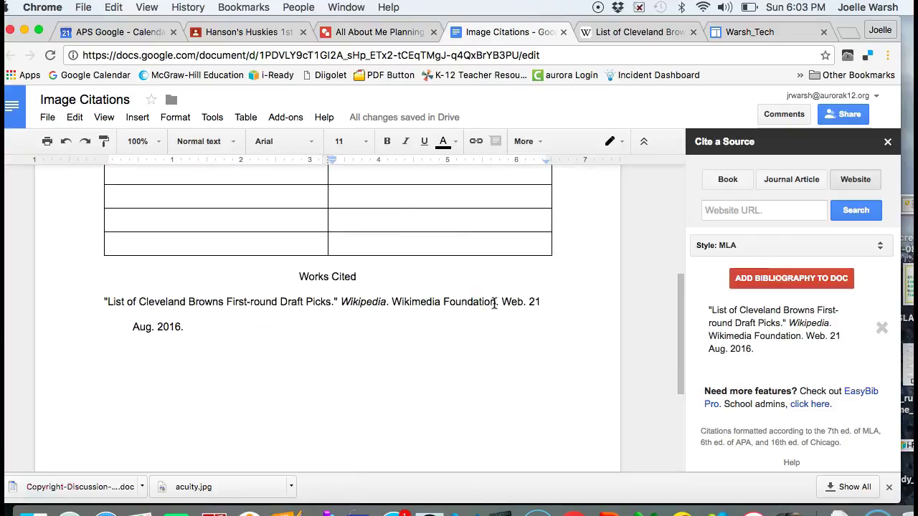
click(192, 327)
drag(192, 327, 98, 304)
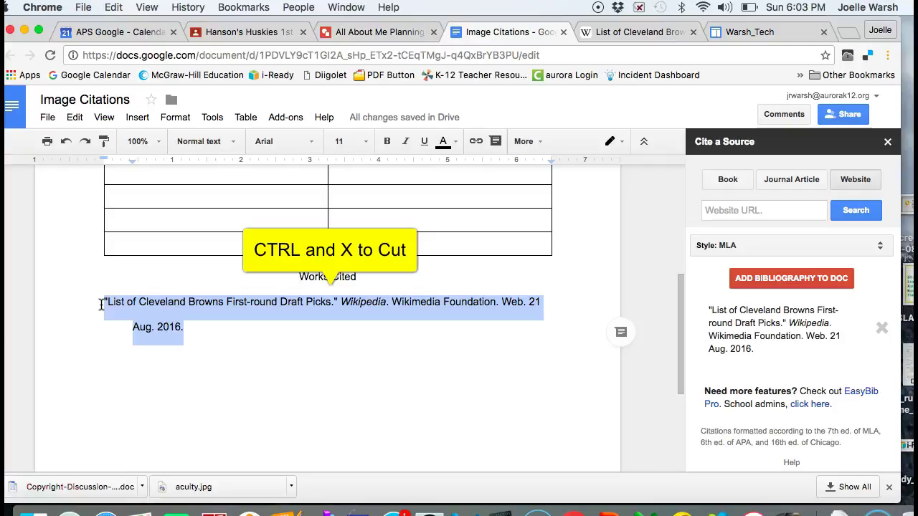
key(ctrl+x)
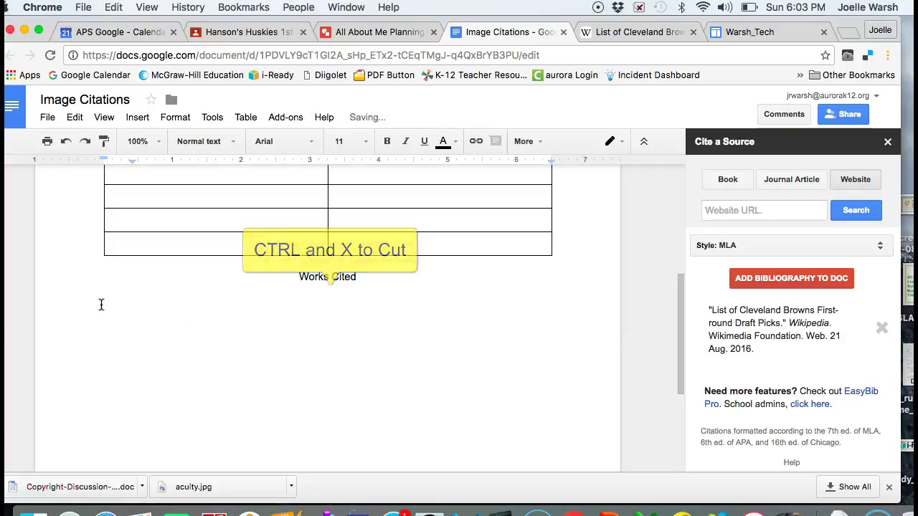
Paste the Cleveland Browns draft picks MLA citation into the Citation cell beside the photo.
scroll(101, 303, up, 5)
click(348, 219)
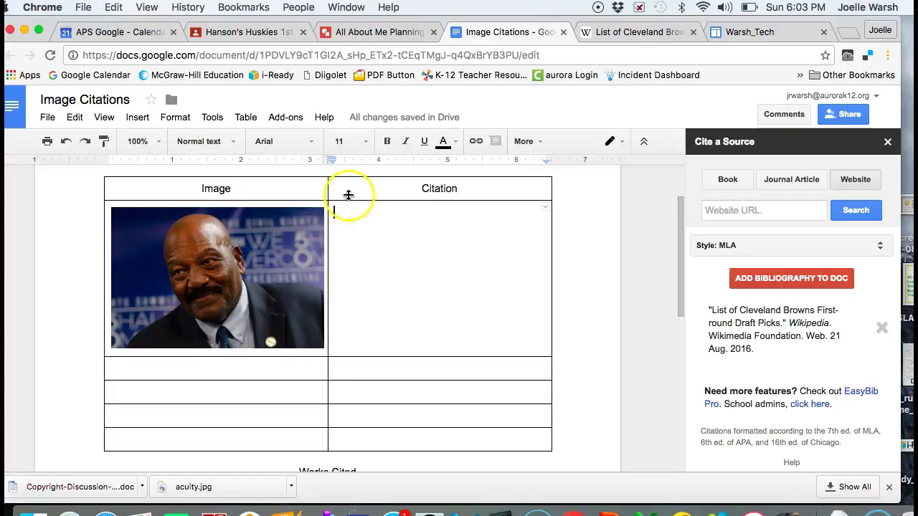
click(348, 236)
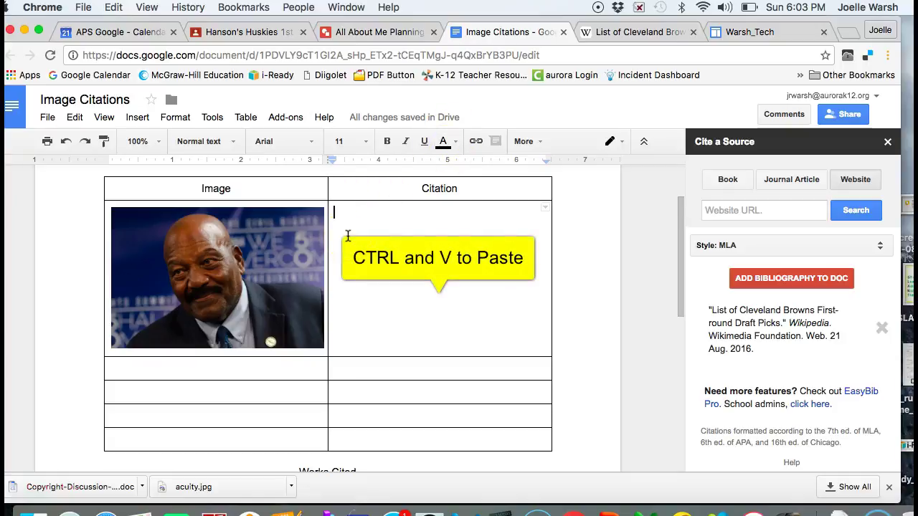
key(ctrl+v)
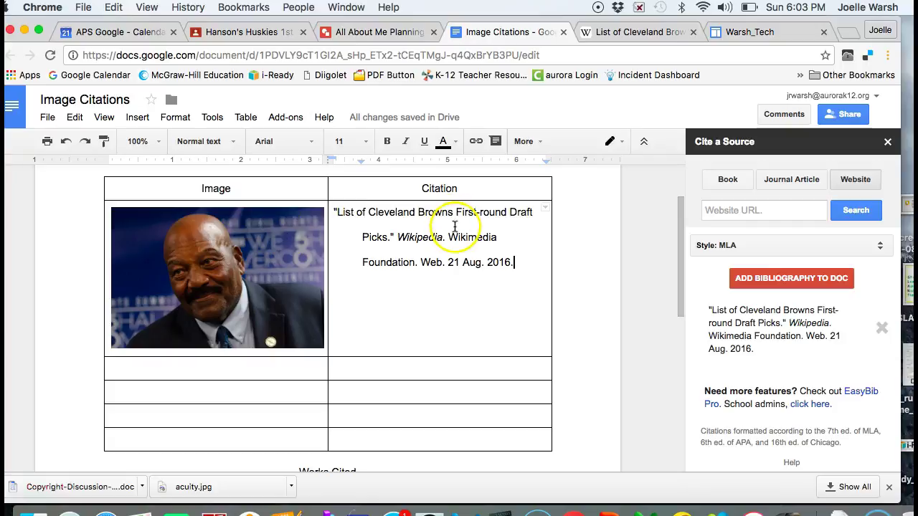
click(352, 32)
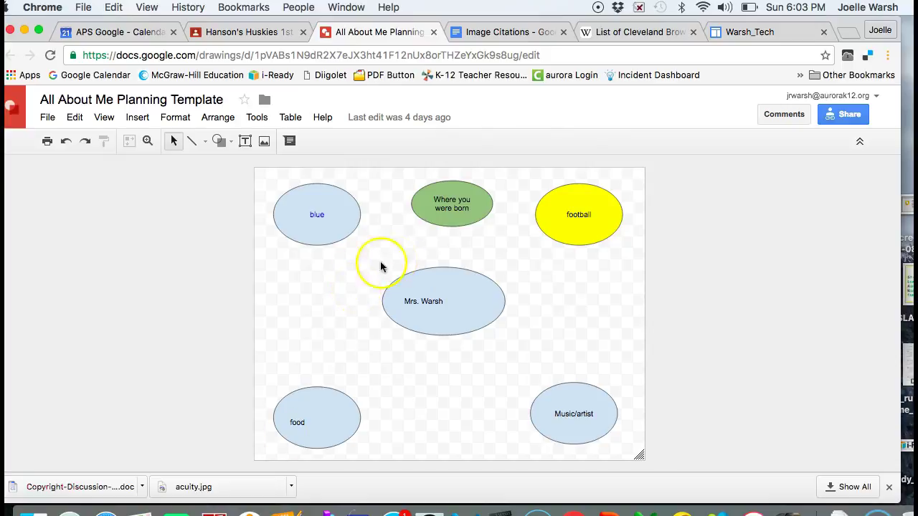
click(497, 32)
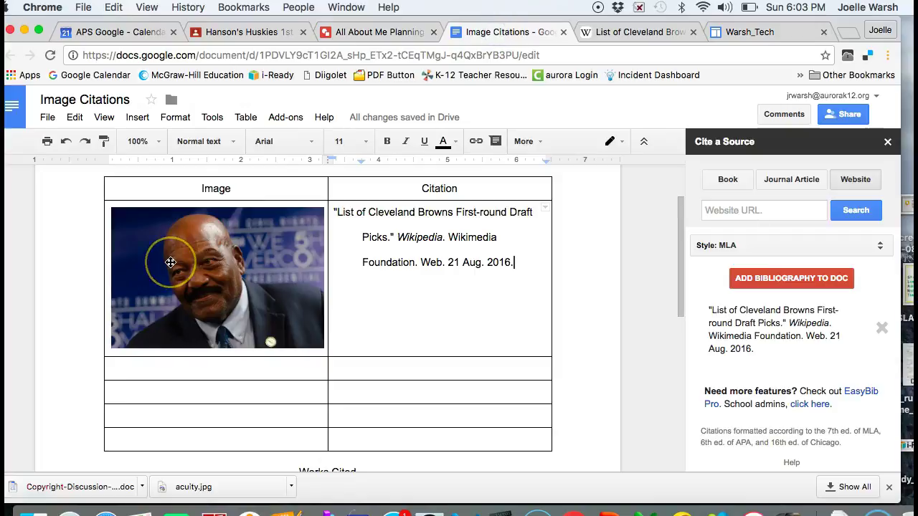